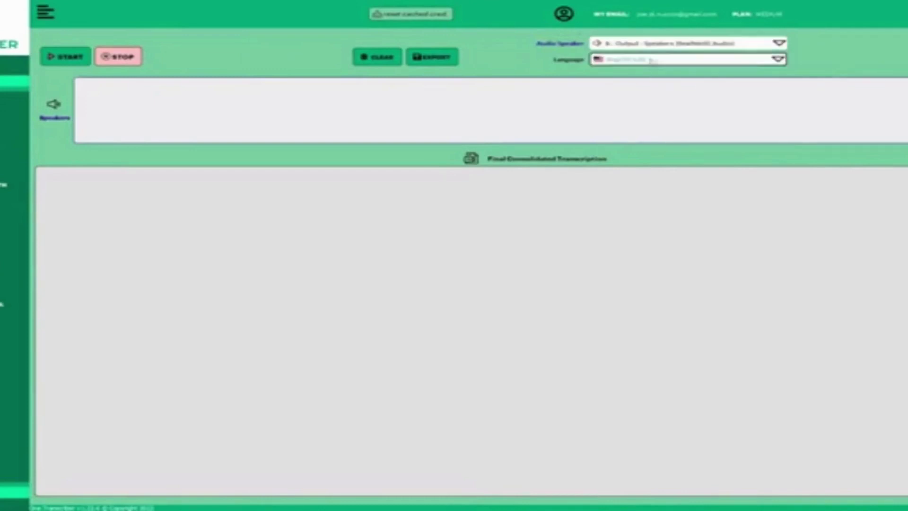
Keep English (US) as the transcription language, then bring up the audio source choices.
{"action": "left_click", "coordinate": [653, 60]}
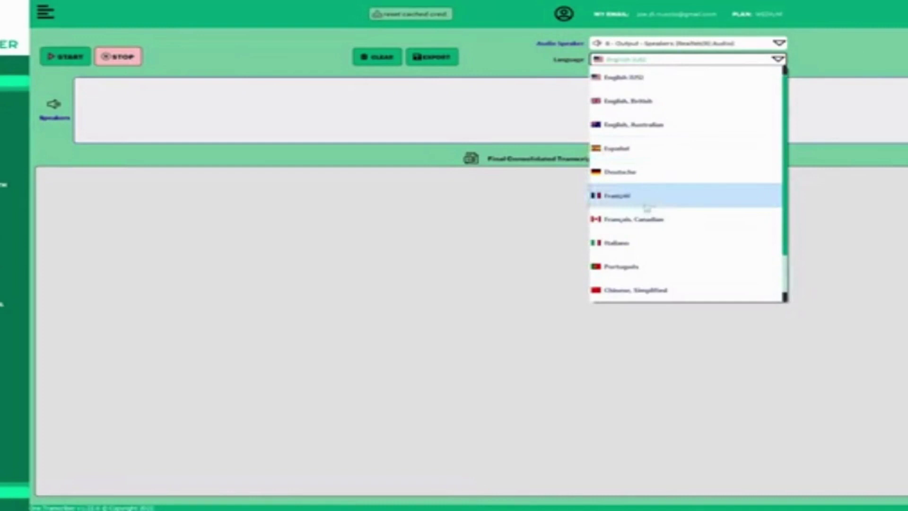
{"action": "left_click", "coordinate": [634, 79]}
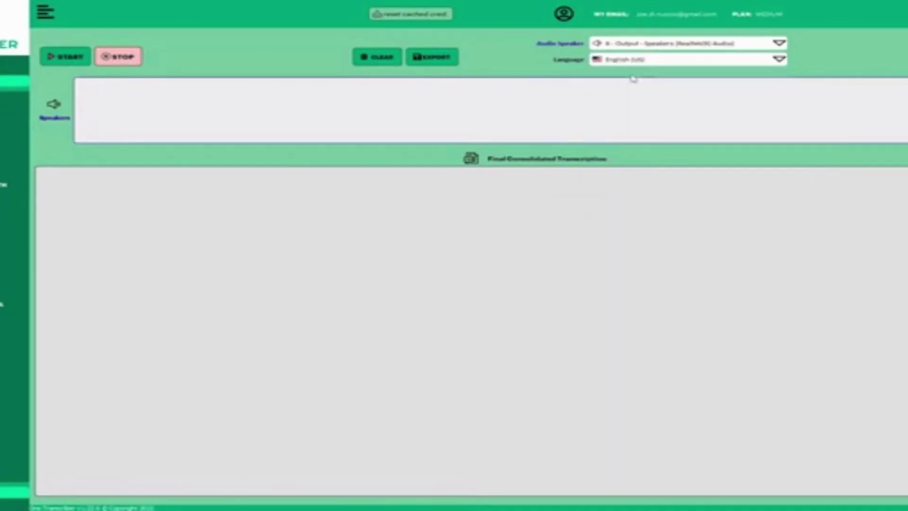
{"action": "left_click", "coordinate": [747, 44]}
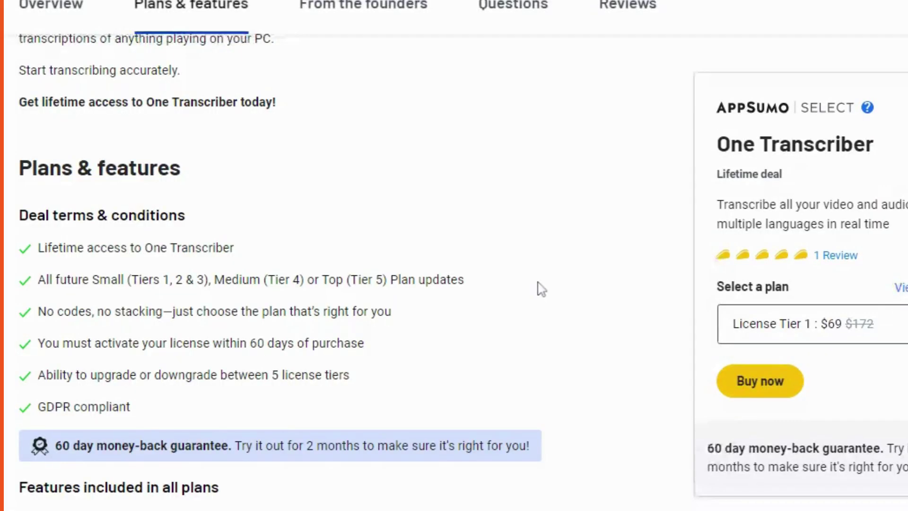
{"action": "scroll", "coordinate": [537, 289], "scroll_direction": "down", "scroll_amount": 1}
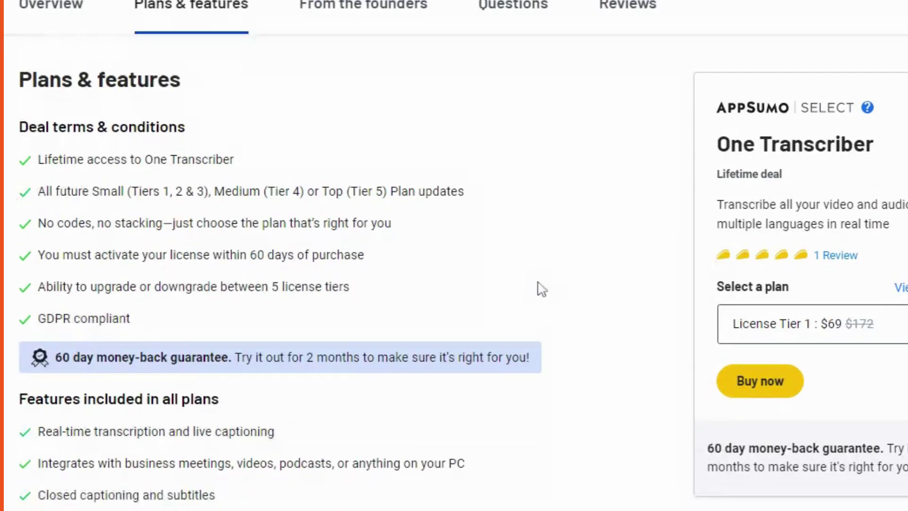
{"action": "scroll", "coordinate": [591, 308], "scroll_direction": "down", "scroll_amount": 1}
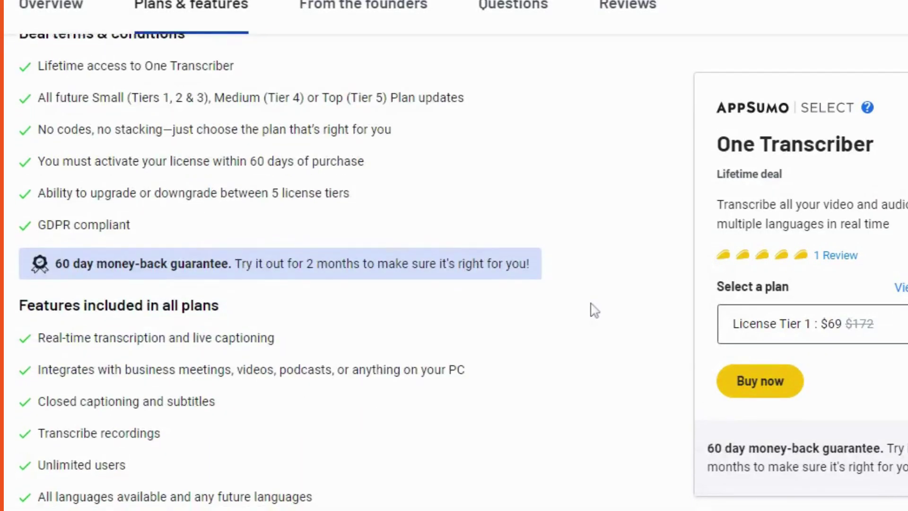
{"action": "scroll", "coordinate": [594, 310], "scroll_direction": "down", "scroll_amount": 1}
{"action": "scroll", "coordinate": [595, 310], "scroll_direction": "down", "scroll_amount": 1}
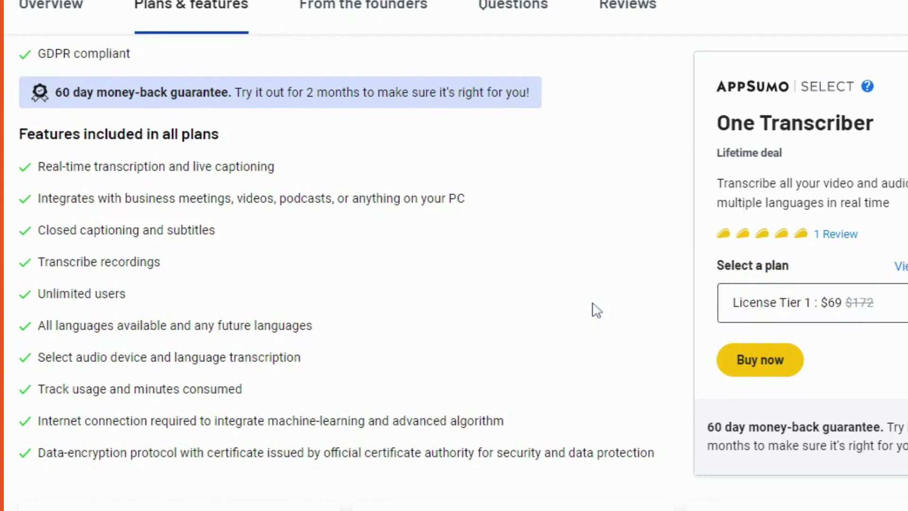
{"action": "scroll", "coordinate": [595, 310], "scroll_direction": "down", "scroll_amount": 1}
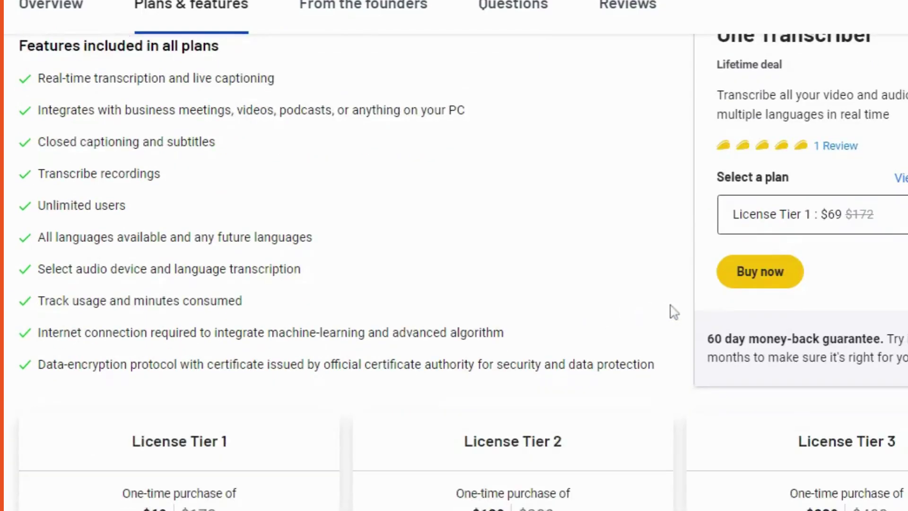
{"action": "scroll", "coordinate": [672, 312], "scroll_direction": "down", "scroll_amount": 1}
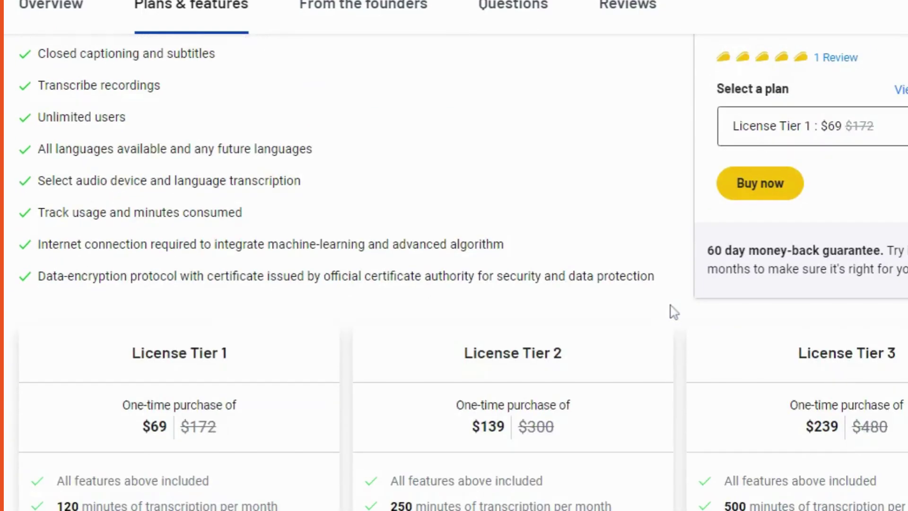
{"action": "scroll", "coordinate": [673, 313], "scroll_direction": "down", "scroll_amount": 1}
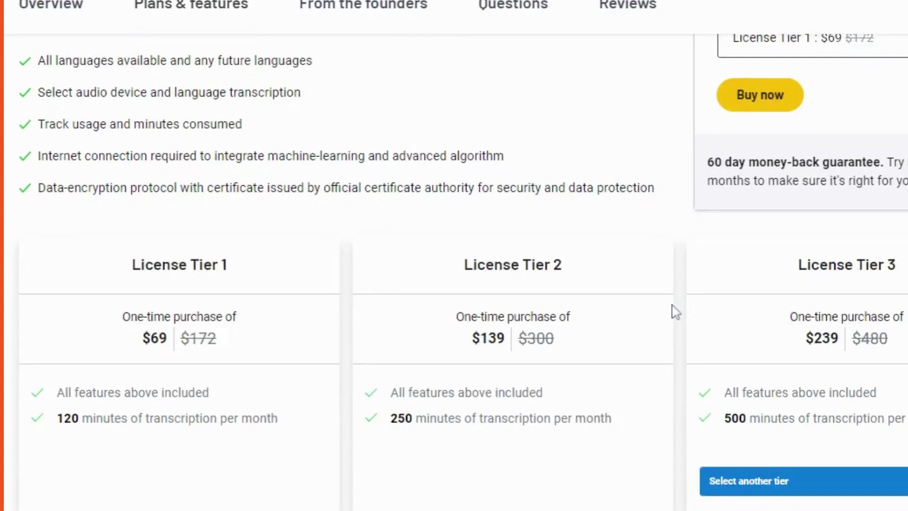
{"action": "scroll", "coordinate": [673, 313], "scroll_direction": "down", "scroll_amount": 1}
{"action": "scroll", "coordinate": [675, 312], "scroll_direction": "down", "scroll_amount": 1}
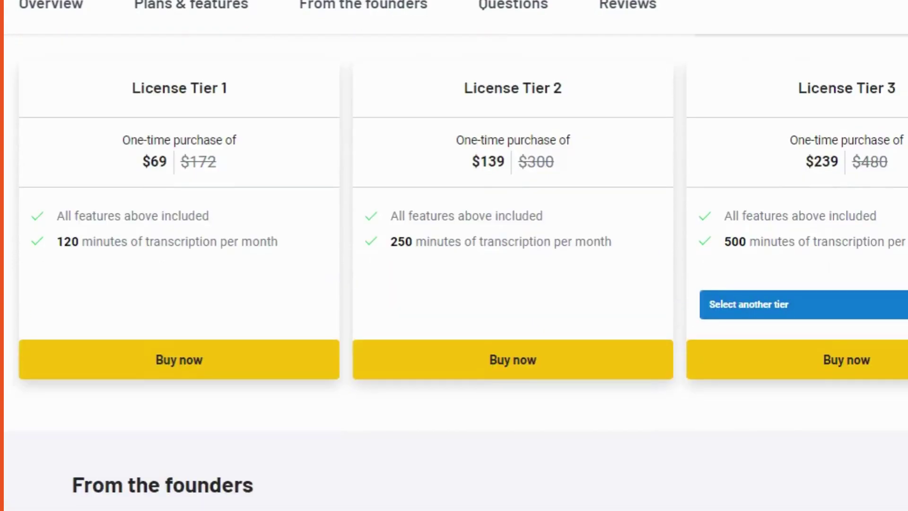
Highlight Tier 1's monthly transcription minutes and $69 deal price, then clear the highlight.
{"action": "mouse_move", "coordinate": [279, 243]}
{"action": "left_mouse_down"}
{"action": "mouse_move", "coordinate": [188, 242]}
{"action": "mouse_move", "coordinate": [57, 213]}
{"action": "left_mouse_up"}
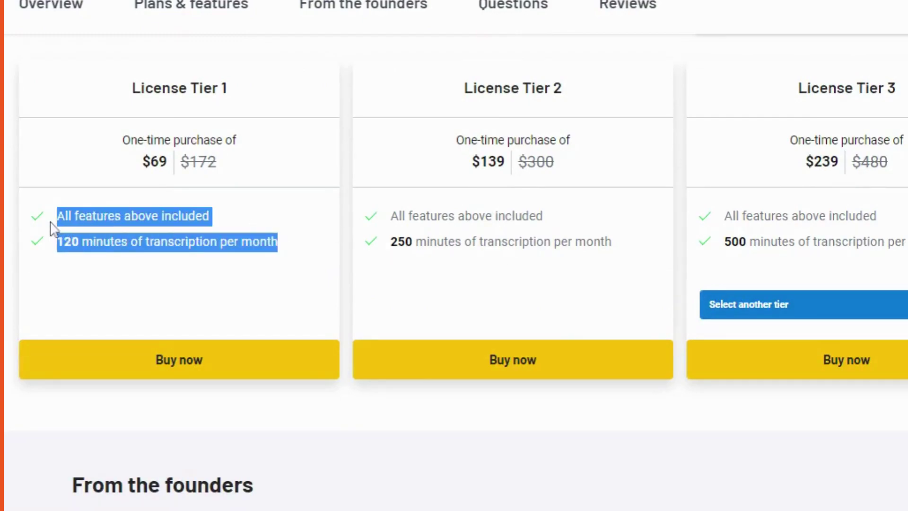
{"action": "left_click_drag", "start_coordinate": [142, 162], "coordinate": [229, 169]}
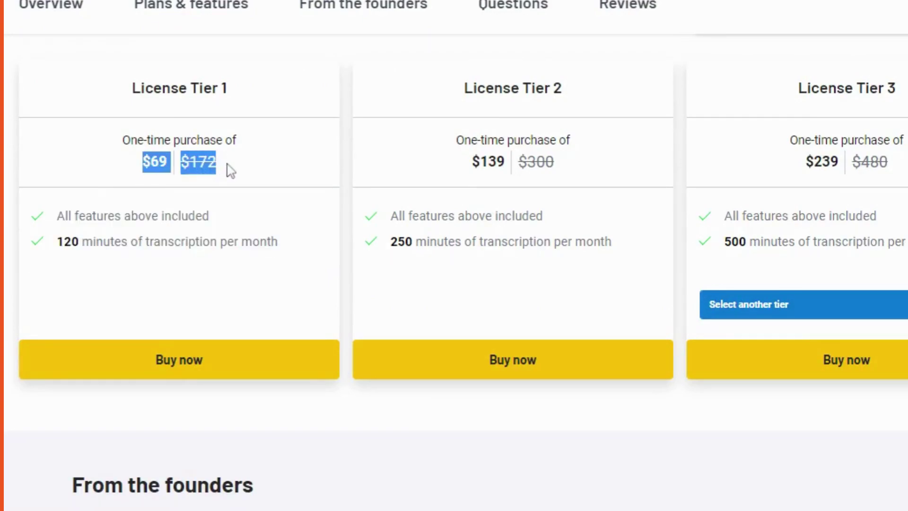
{"action": "left_click", "coordinate": [239, 169]}
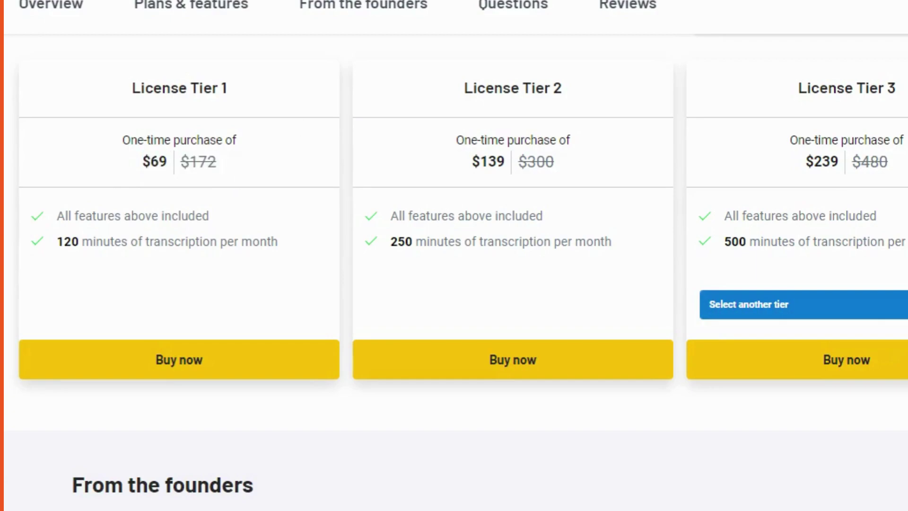